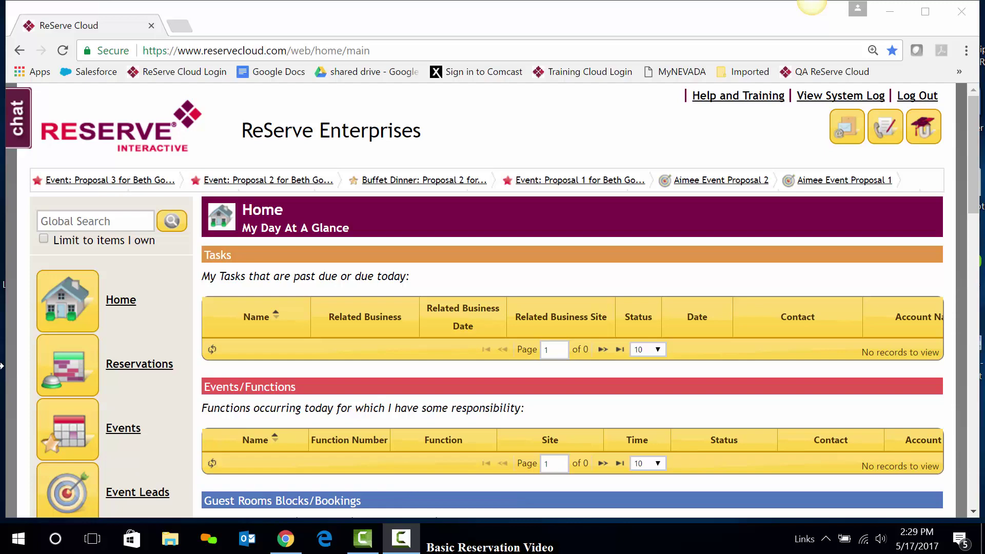
Open the guest list and start a new booking with a 02:30 PM desired time.
{"action": "left_click", "coordinate": [79, 364]}
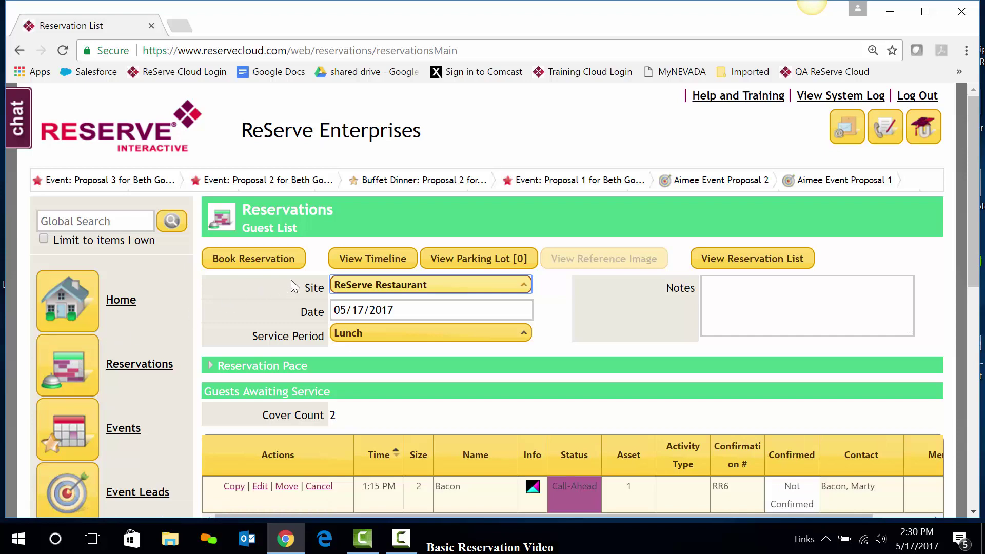
{"action": "left_click", "coordinate": [254, 260]}
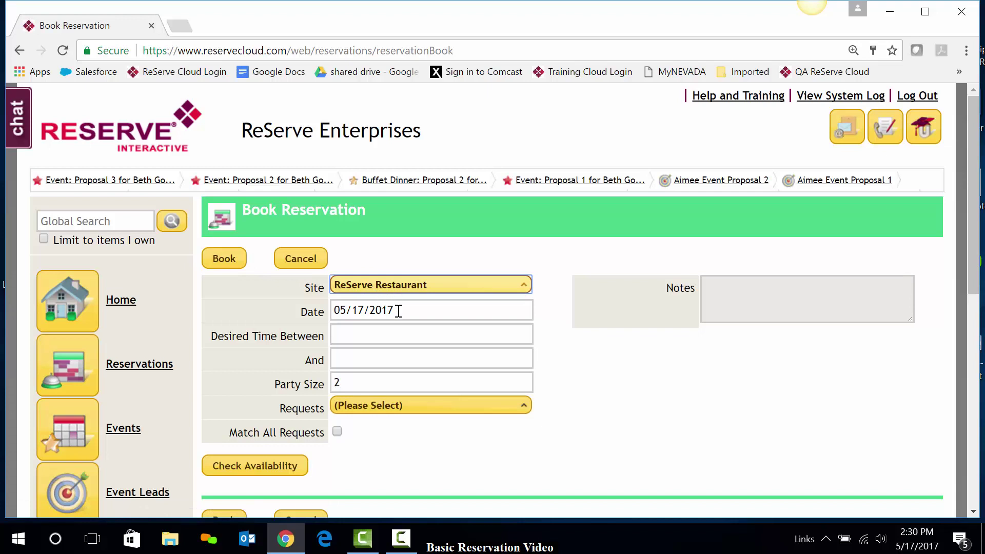
{"action": "left_click", "coordinate": [354, 335]}
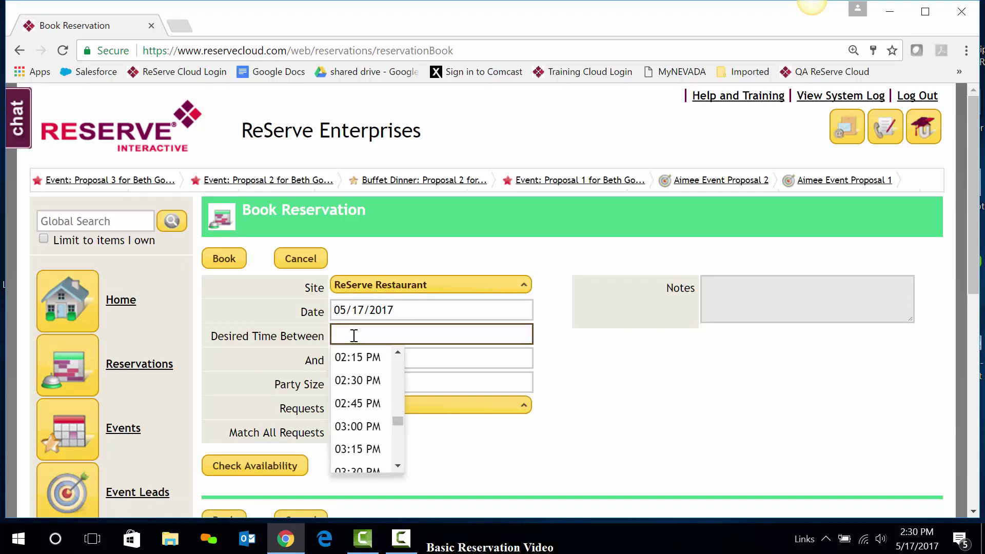
{"action": "left_click", "coordinate": [368, 379]}
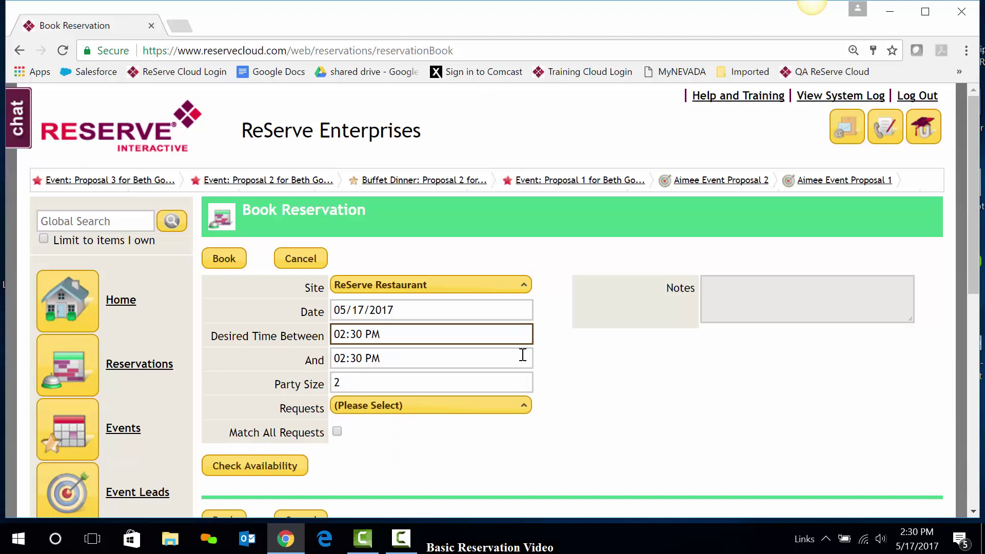
Add a Booth seating request to the new booking.
{"action": "scroll", "coordinate": [531, 348], "scroll_direction": "down", "scroll_amount": 1}
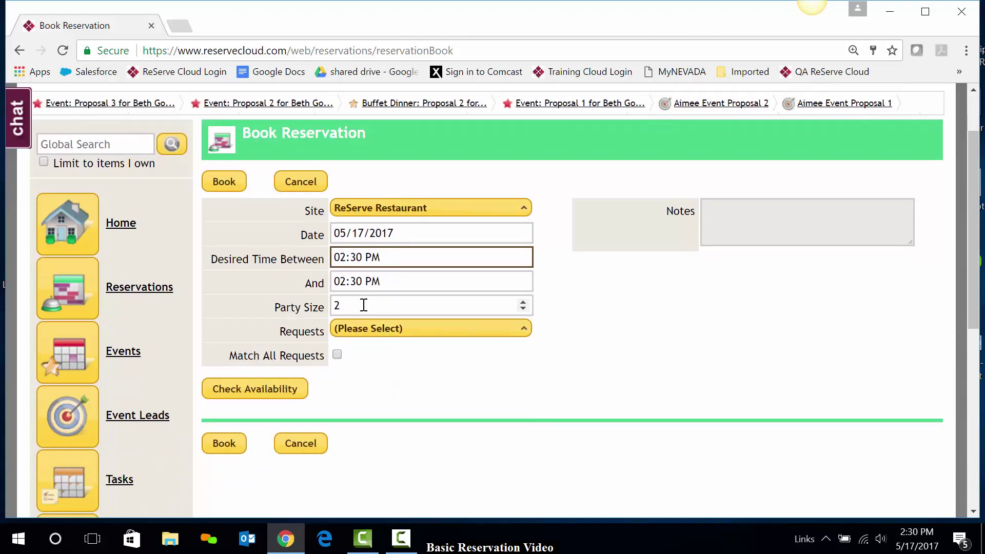
{"action": "left_click", "coordinate": [386, 331]}
{"action": "left_click", "coordinate": [386, 331]}
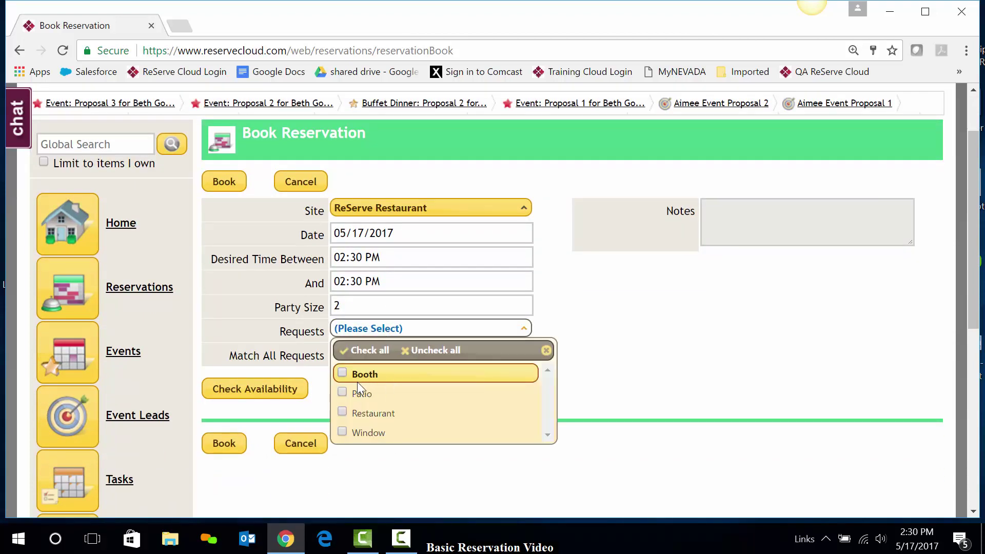
{"action": "left_click", "coordinate": [343, 374]}
{"action": "left_click", "coordinate": [595, 359]}
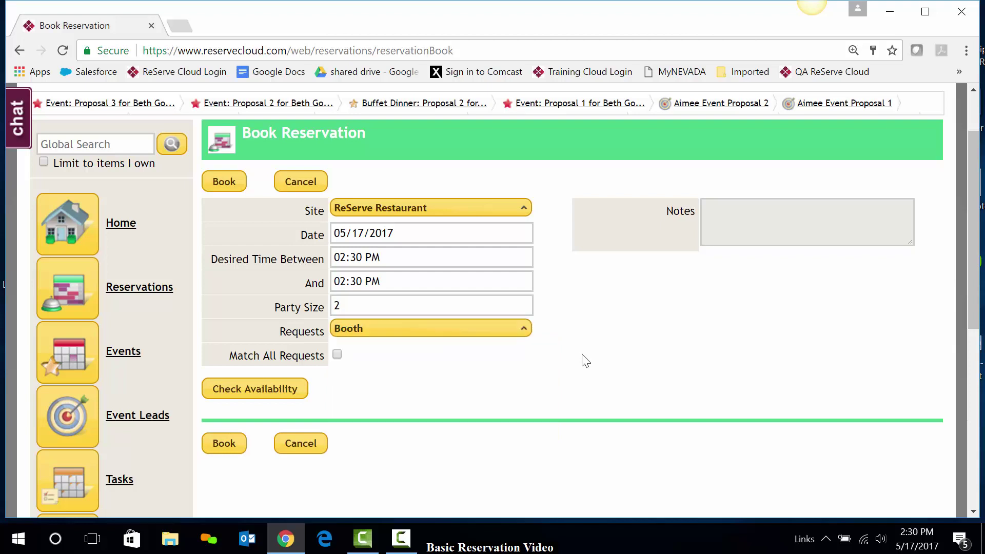
Check availability and select the 2:30 PM booth slot from the available slots.
{"action": "left_click", "coordinate": [253, 390]}
{"action": "scroll", "coordinate": [186, 386], "scroll_direction": "down", "scroll_amount": 3}
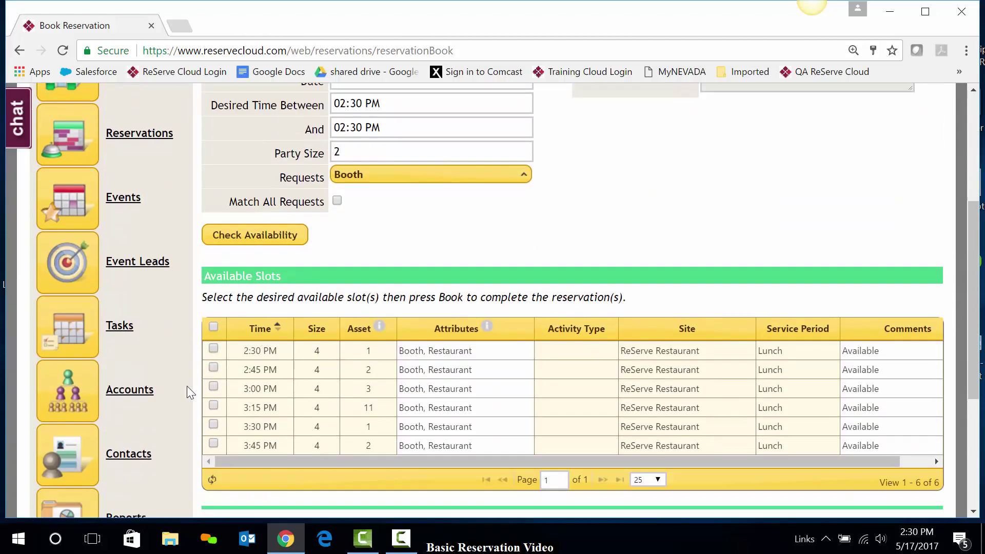
{"action": "scroll", "coordinate": [187, 386], "scroll_direction": "down", "scroll_amount": 2}
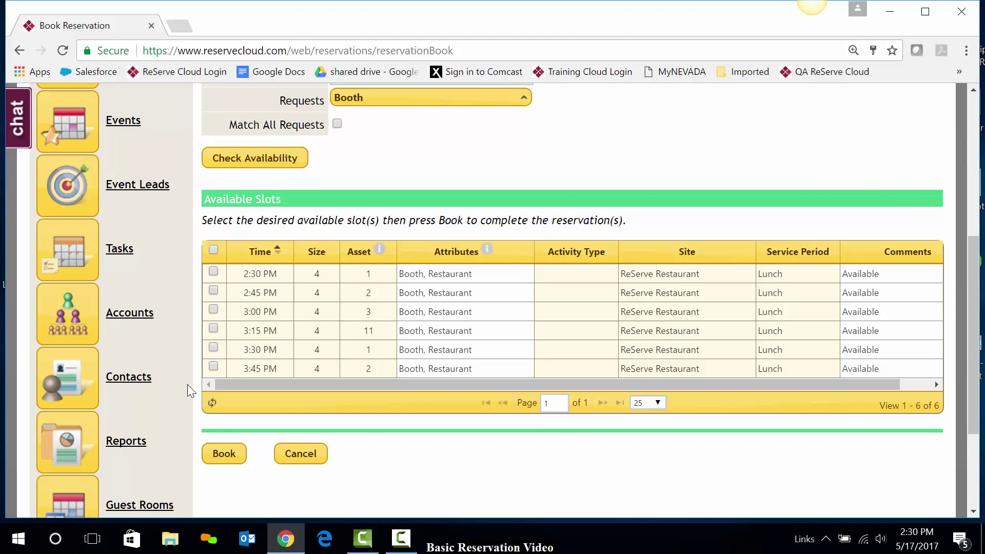
{"action": "left_click", "coordinate": [216, 271]}
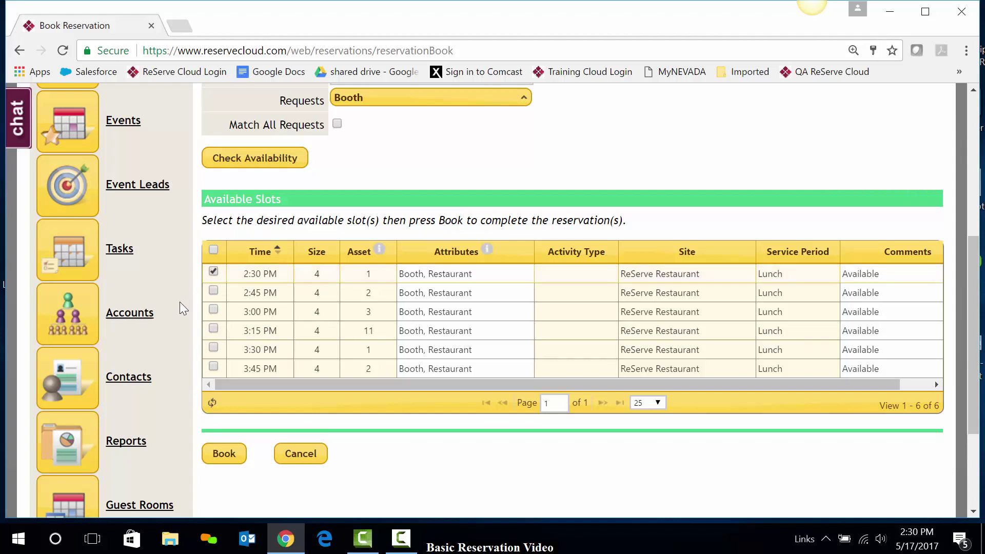
Book the selected 2:30 PM slot to open the new reservation's details.
{"action": "left_click", "coordinate": [224, 453]}
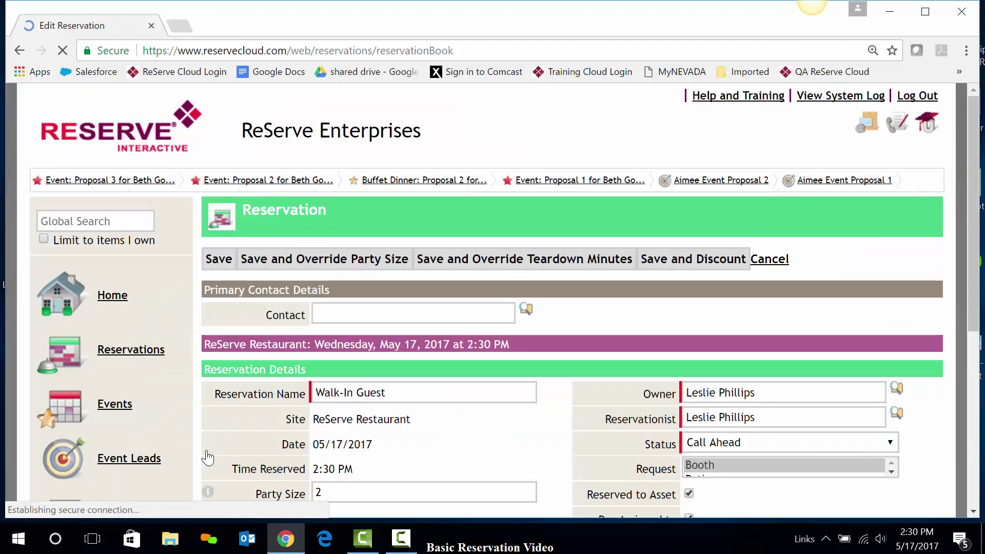
{"action": "scroll", "coordinate": [201, 435], "scroll_direction": "down", "scroll_amount": 3}
{"action": "scroll", "coordinate": [196, 431], "scroll_direction": "down", "scroll_amount": 1}
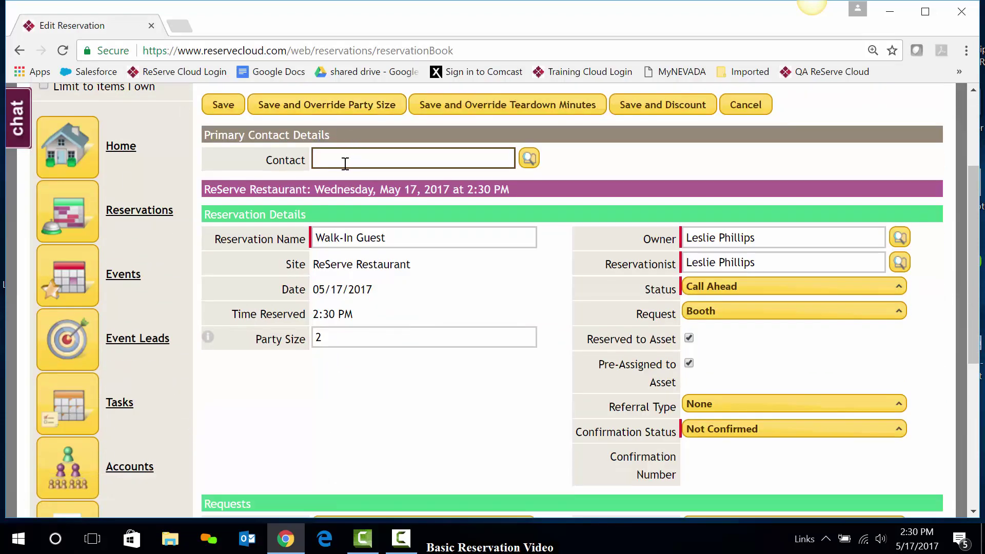
Enter the guest's full name as Contact and save it as a new contact.
{"action": "type", "text": "Chip Gaines"}
{"action": "left_click", "coordinate": [536, 161]}
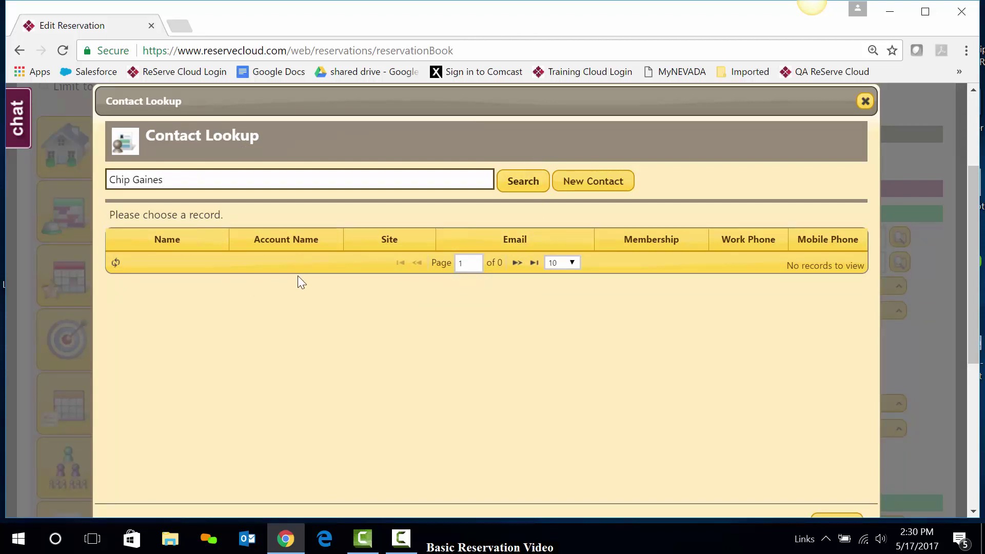
{"action": "left_click", "coordinate": [604, 180]}
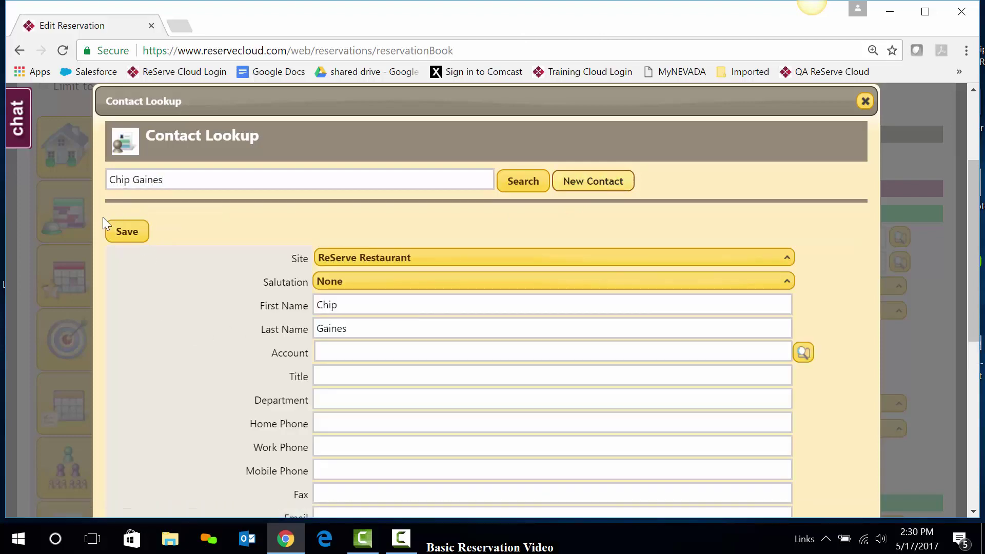
{"action": "left_click", "coordinate": [127, 233]}
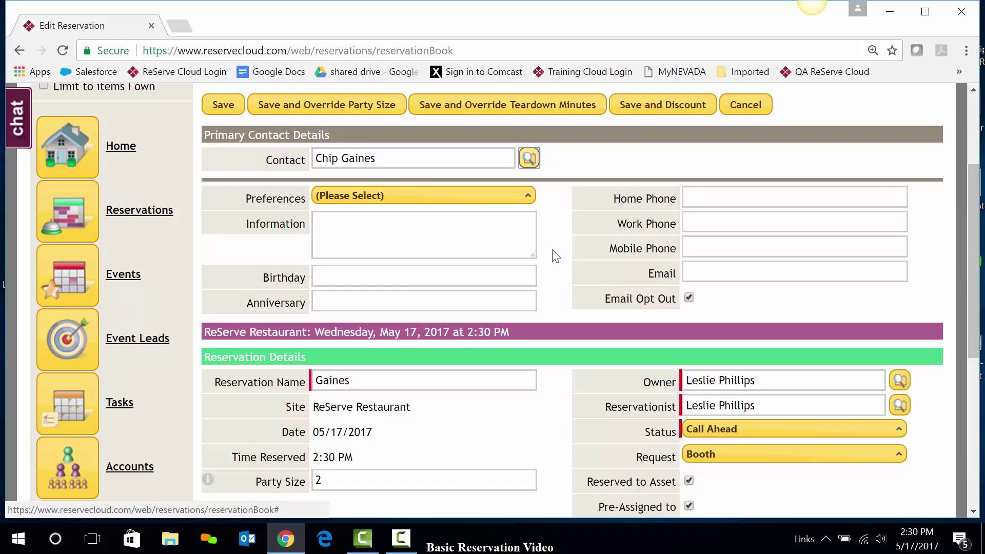
Choose Anniversary as the reservation's special occasion and save the reservation.
{"action": "scroll", "coordinate": [557, 257], "scroll_direction": "down", "scroll_amount": 3}
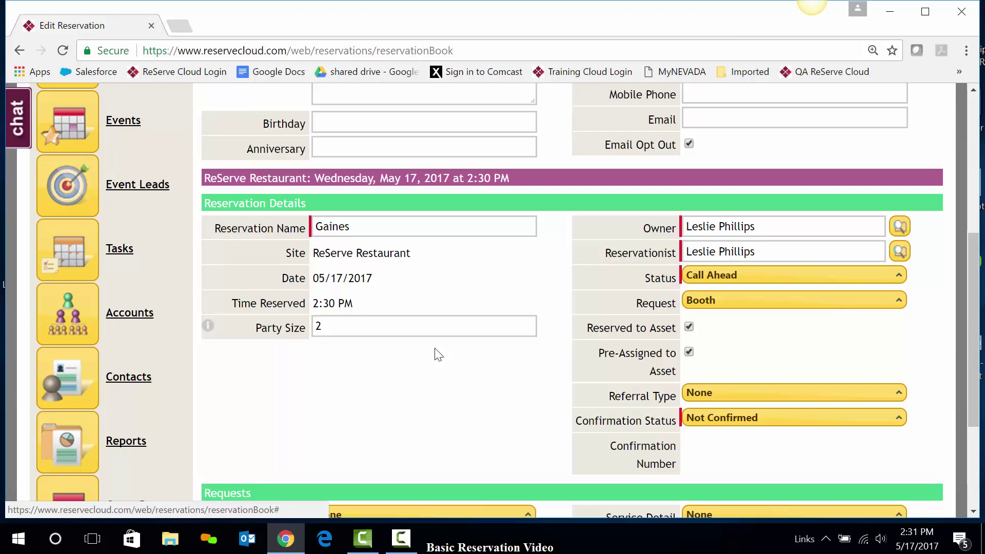
{"action": "scroll", "coordinate": [438, 354], "scroll_direction": "down", "scroll_amount": 3}
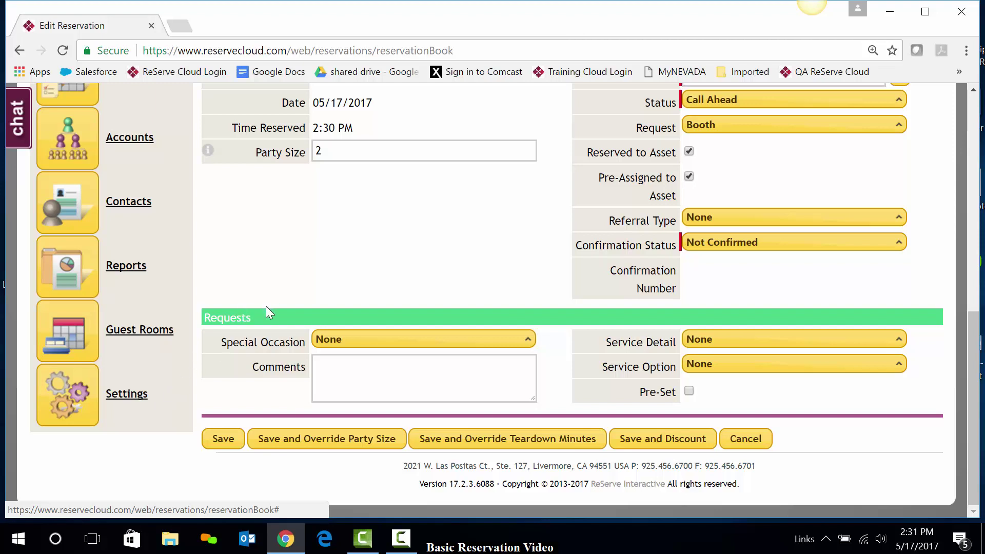
{"action": "left_click", "coordinate": [358, 338]}
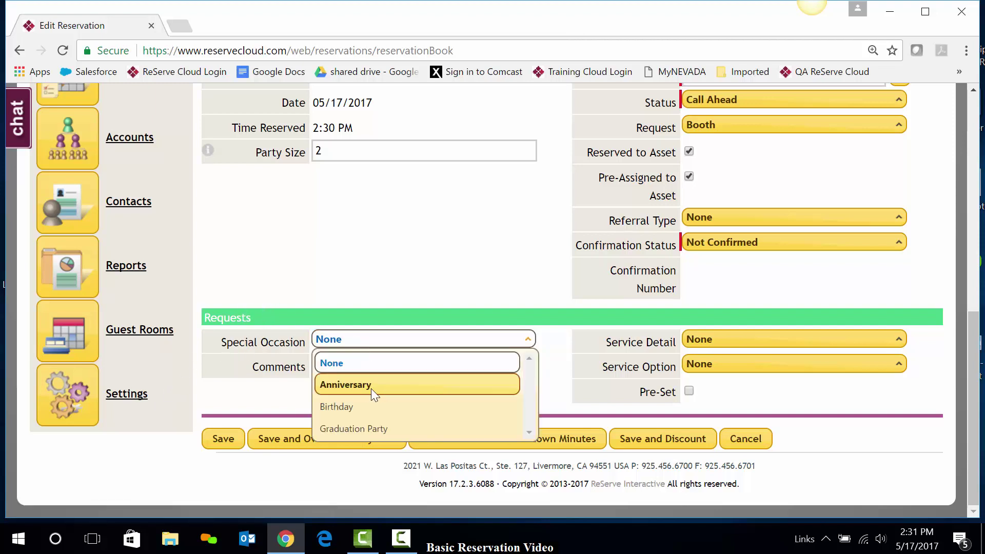
{"action": "left_click", "coordinate": [359, 384]}
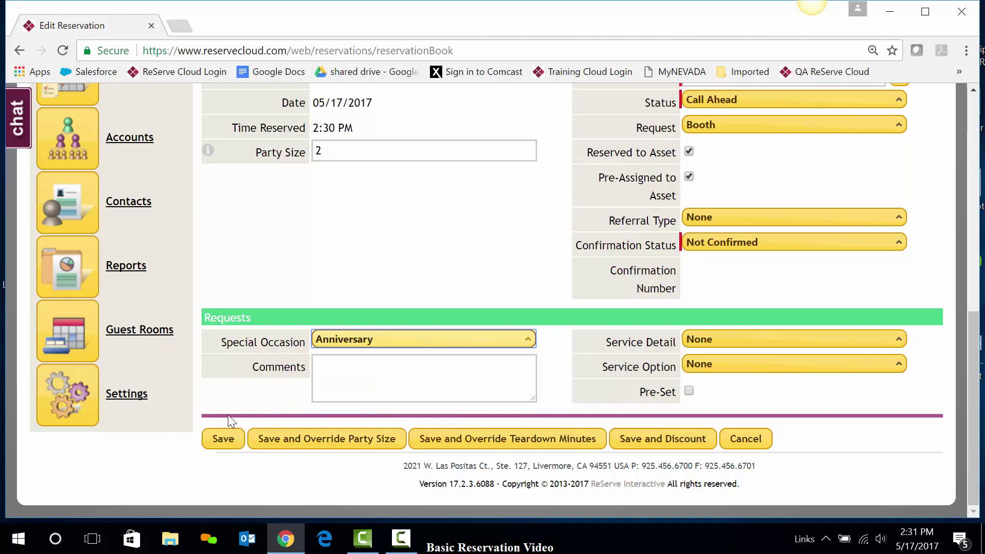
{"action": "left_click", "coordinate": [220, 441]}
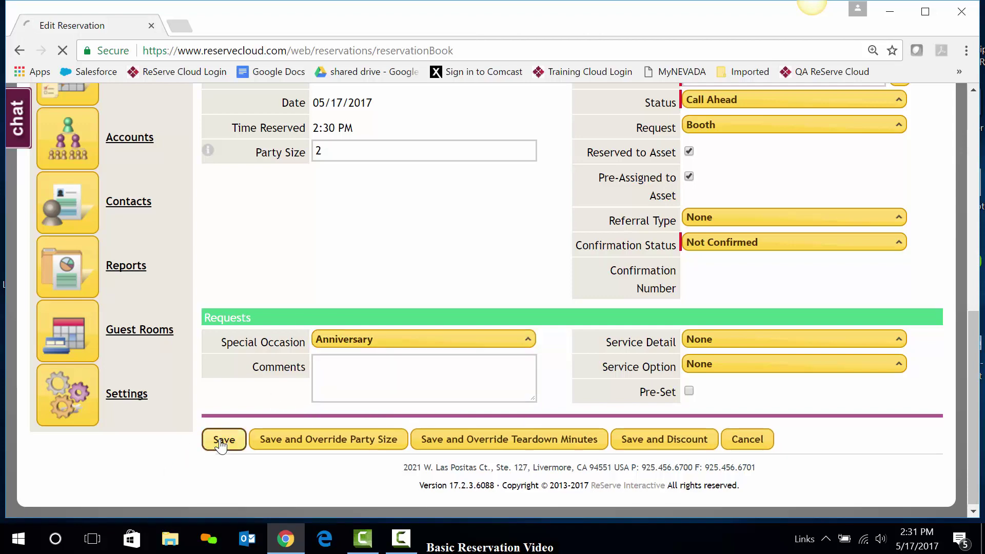
{"action": "scroll", "coordinate": [214, 437], "scroll_direction": "down", "scroll_amount": 3}
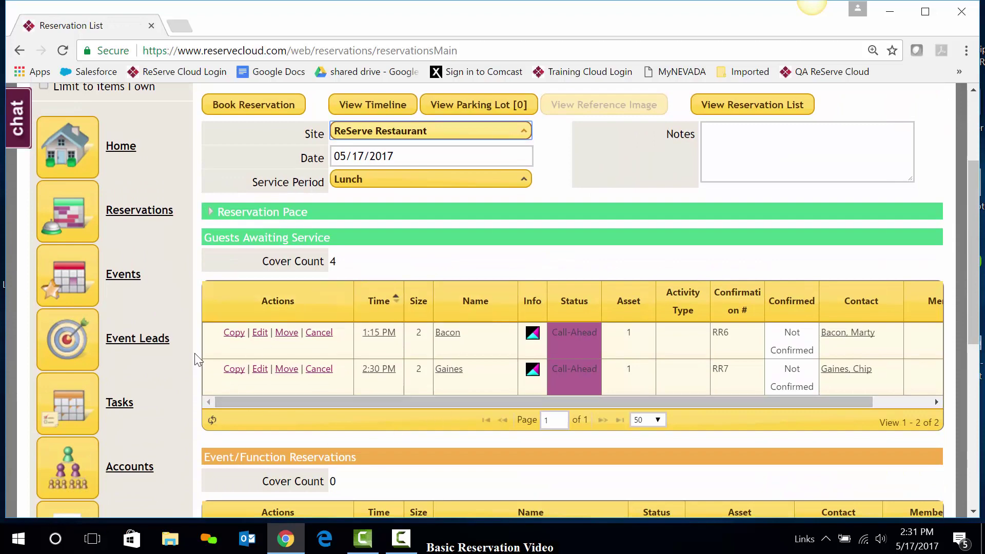
{"action": "scroll", "coordinate": [196, 355], "scroll_direction": "up", "scroll_amount": 2}
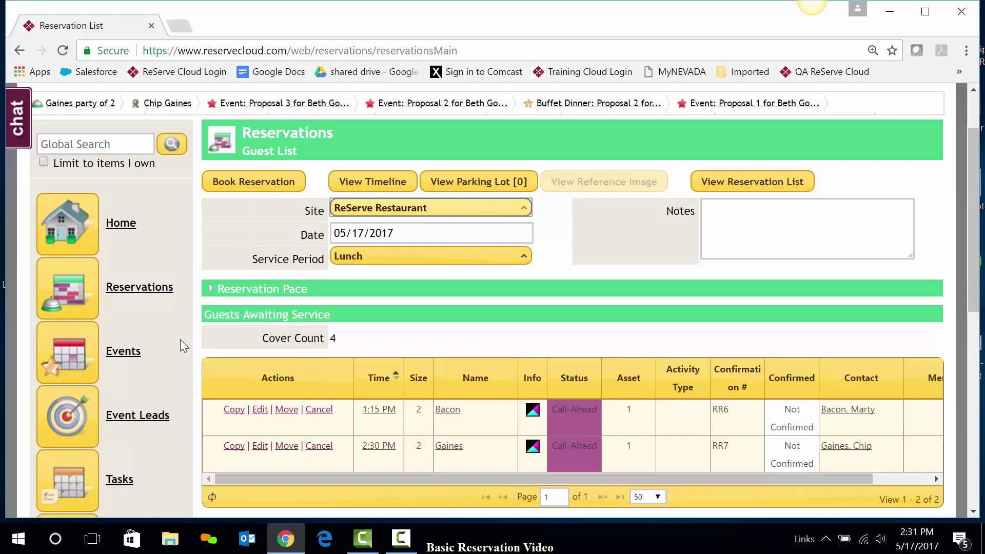
{"action": "scroll", "coordinate": [180, 340], "scroll_direction": "down", "scroll_amount": 2}
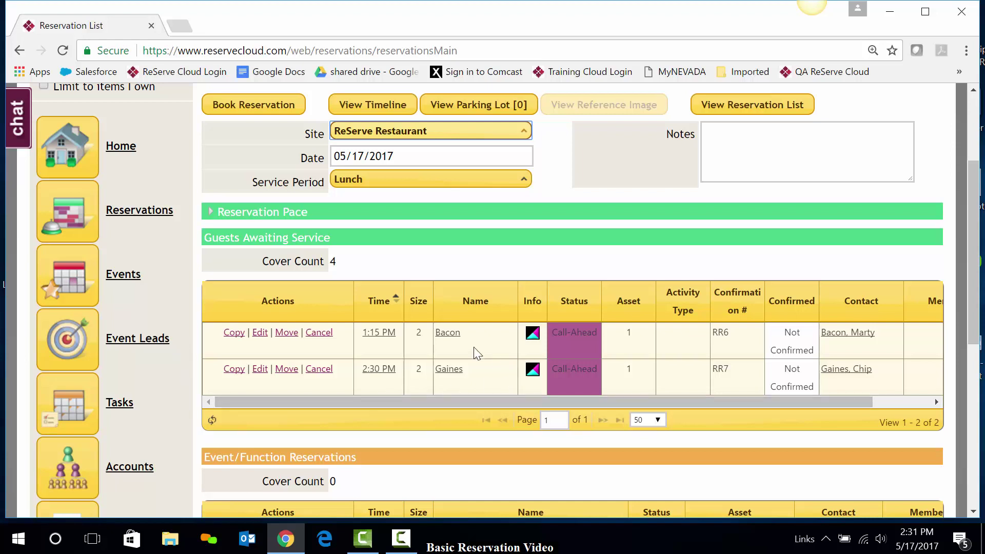
Write 'bringing flowers' in the 2:30 PM reservation's Comments and save it.
{"action": "left_click", "coordinate": [260, 369]}
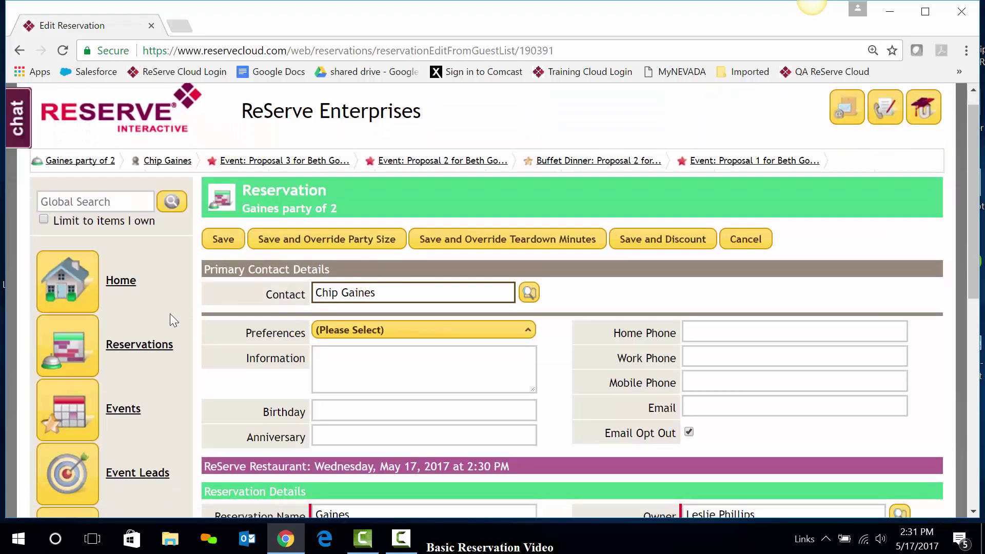
{"action": "scroll", "coordinate": [169, 315], "scroll_direction": "down", "scroll_amount": 4}
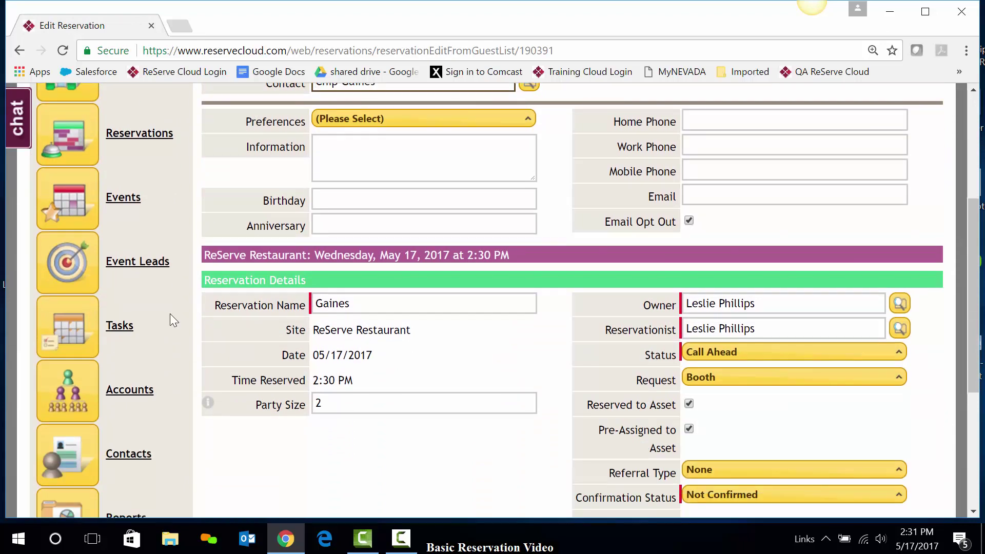
{"action": "scroll", "coordinate": [170, 315], "scroll_direction": "down", "scroll_amount": 5}
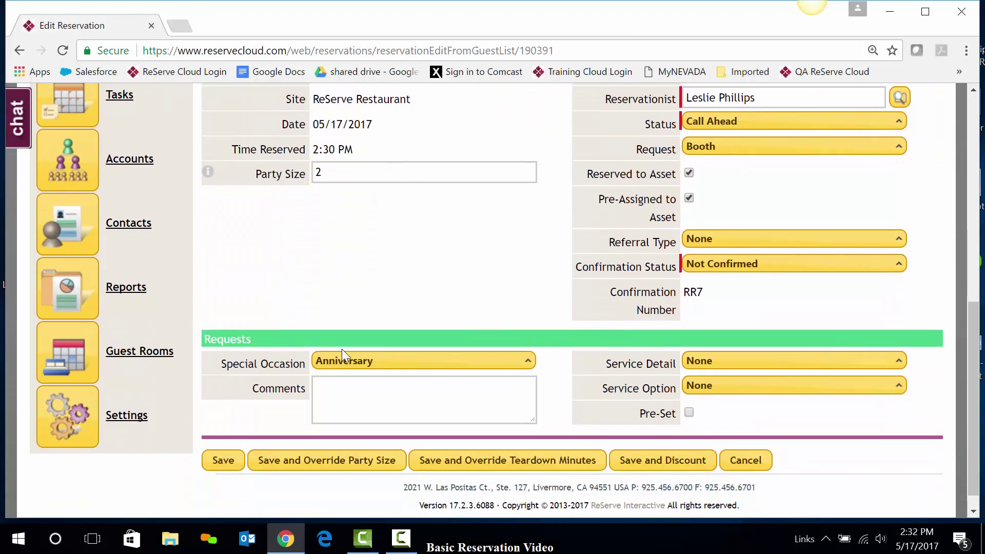
{"action": "left_click", "coordinate": [340, 391]}
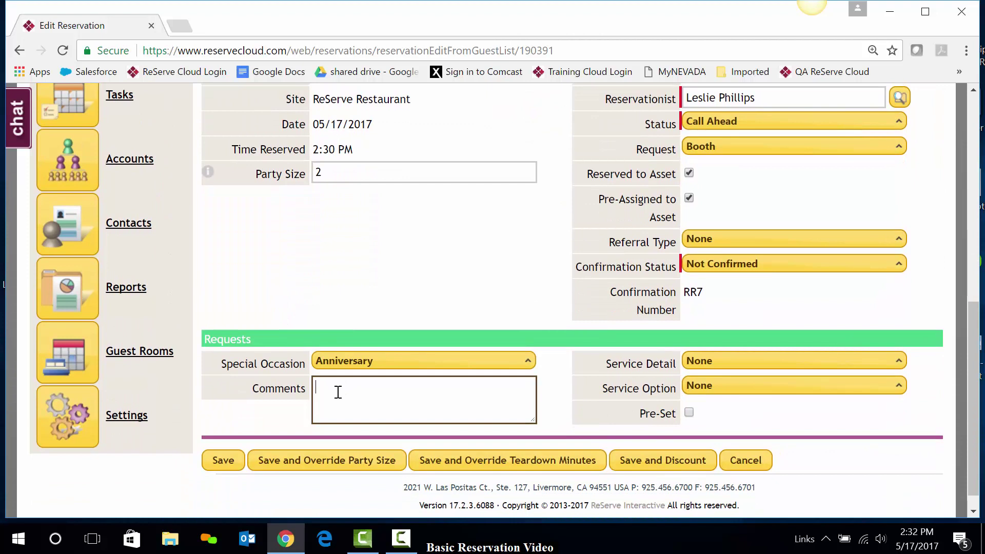
{"action": "type", "text": "bringing flowers"}
{"action": "left_click", "coordinate": [223, 461]}
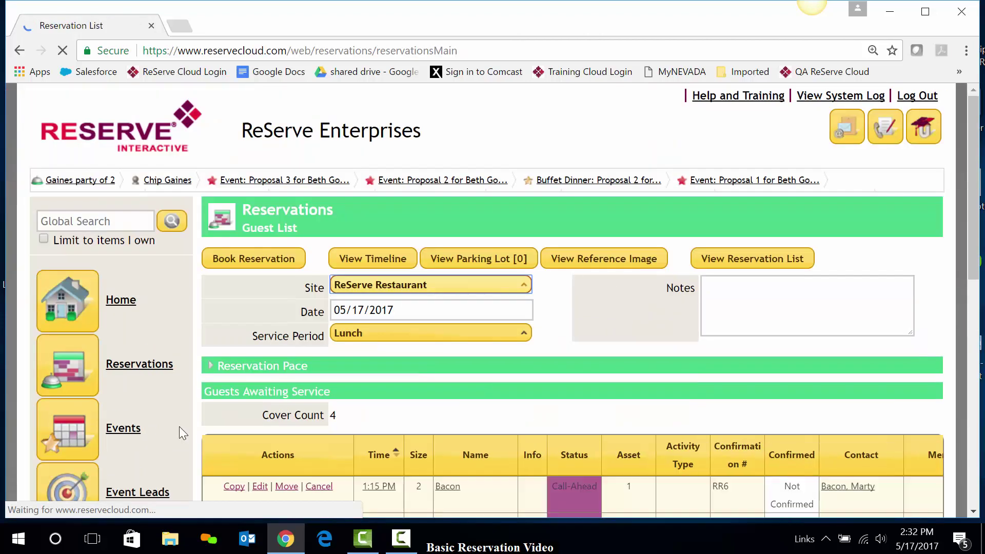
{"action": "scroll", "coordinate": [179, 426], "scroll_direction": "down", "scroll_amount": 3}
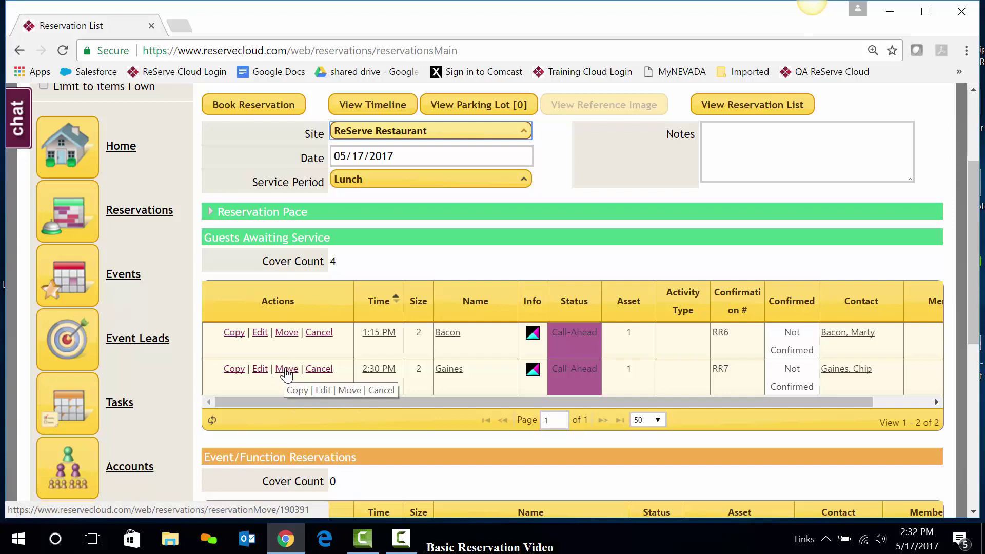
Change the 2:30 PM reservation's party size from 2 to 4 and pick the 2:30 PM slot.
{"action": "left_click", "coordinate": [286, 370]}
{"action": "scroll", "coordinate": [718, 376], "scroll_direction": "down", "scroll_amount": 3}
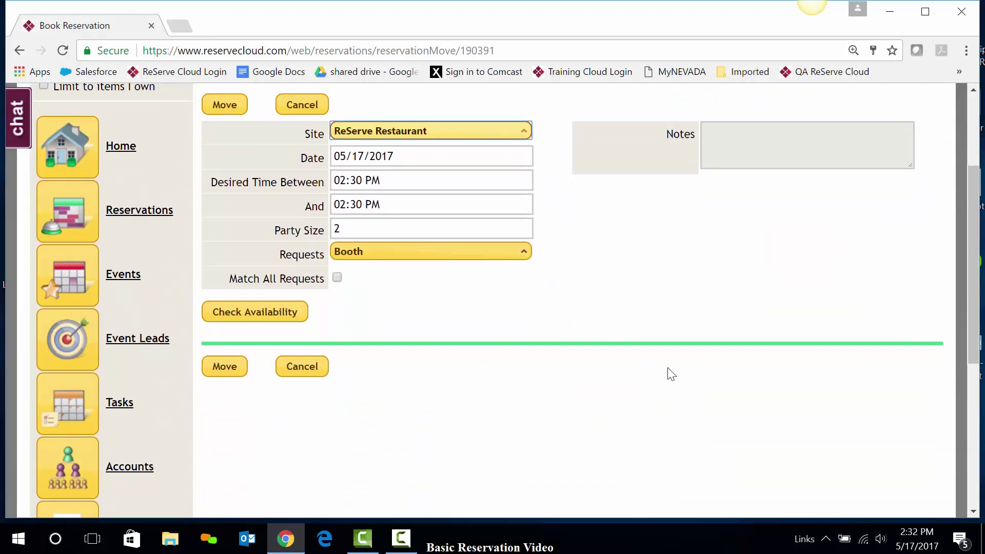
{"action": "left_click_drag", "start_coordinate": [365, 229], "coordinate": [318, 226]}
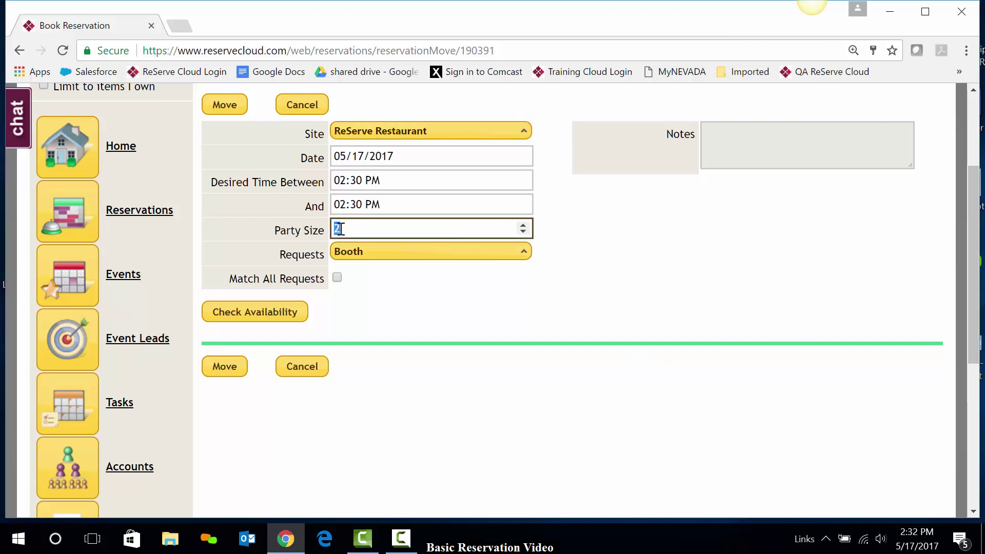
{"action": "type", "text": "4"}
{"action": "left_click", "coordinate": [261, 315]}
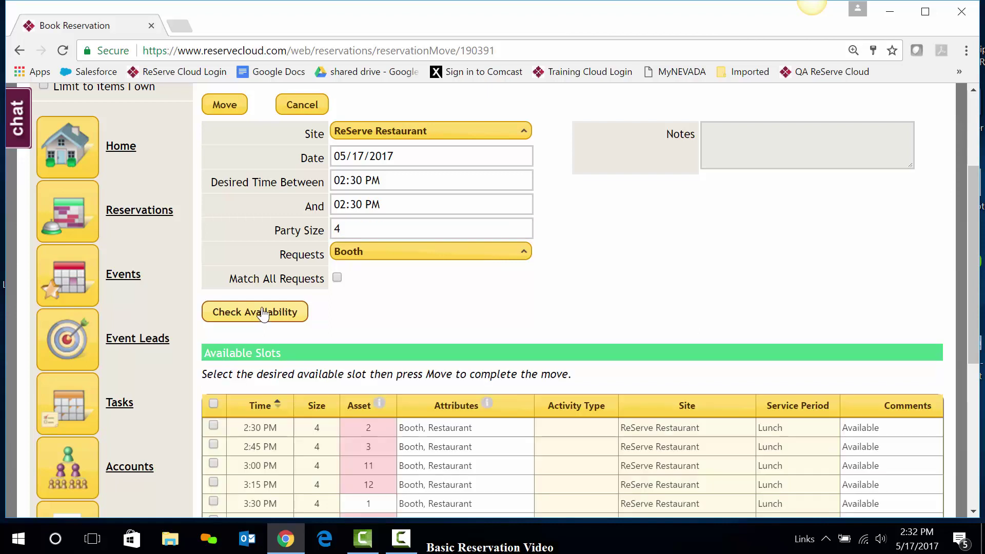
{"action": "scroll", "coordinate": [235, 367], "scroll_direction": "down", "scroll_amount": 3}
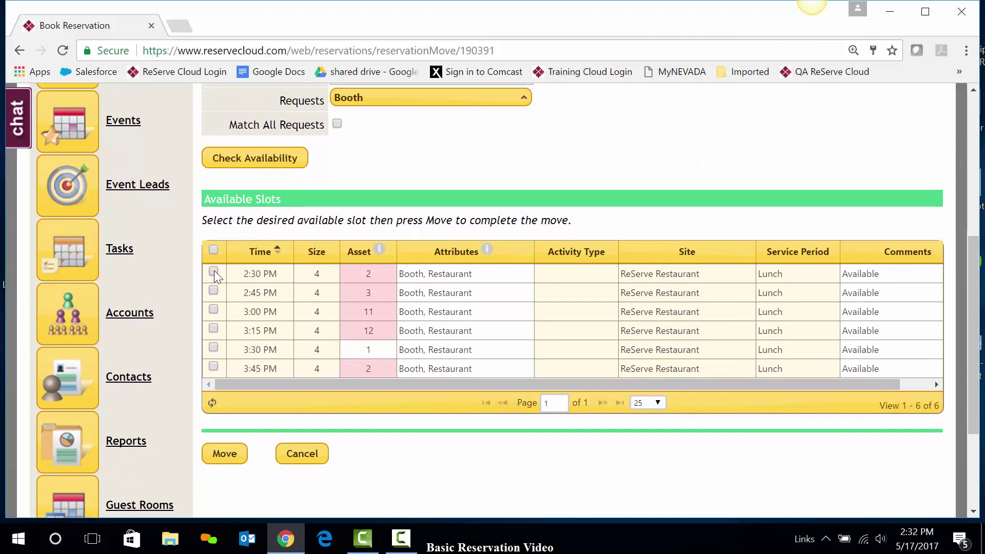
{"action": "left_click", "coordinate": [213, 272]}
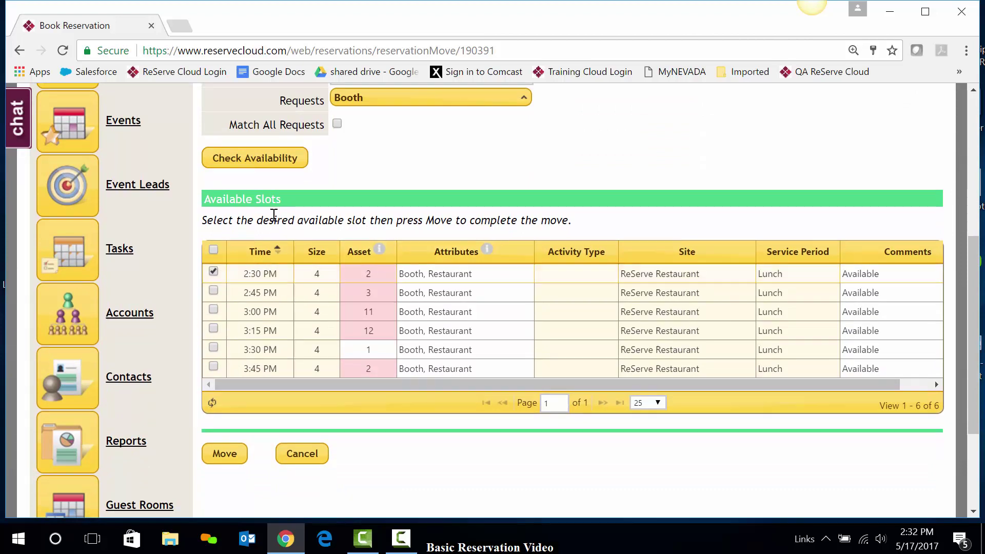
Confirm the move and scroll to the Guests Awaiting Service table.
{"action": "left_click", "coordinate": [224, 457]}
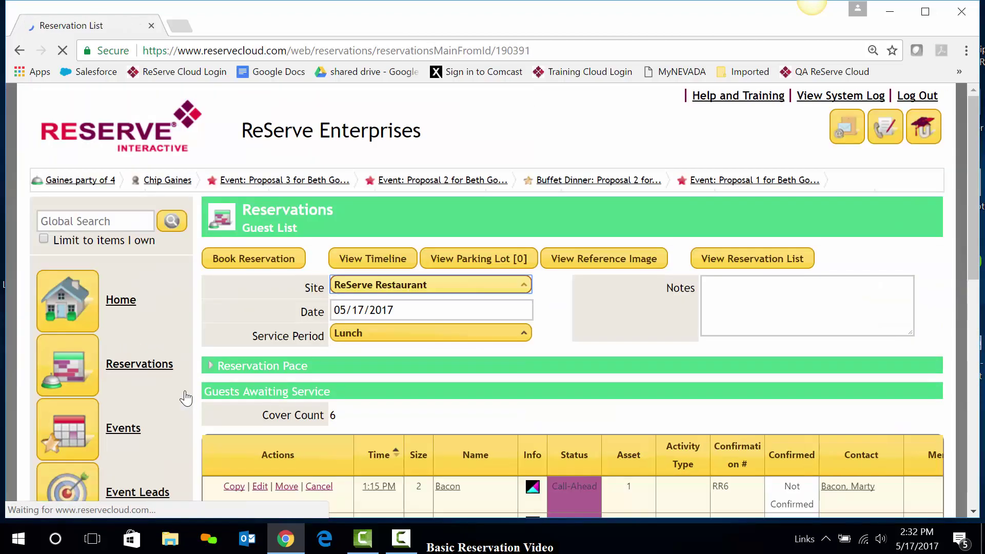
{"action": "scroll", "coordinate": [184, 390], "scroll_direction": "down", "scroll_amount": 4}
{"action": "scroll", "coordinate": [185, 390], "scroll_direction": "down", "scroll_amount": 1}
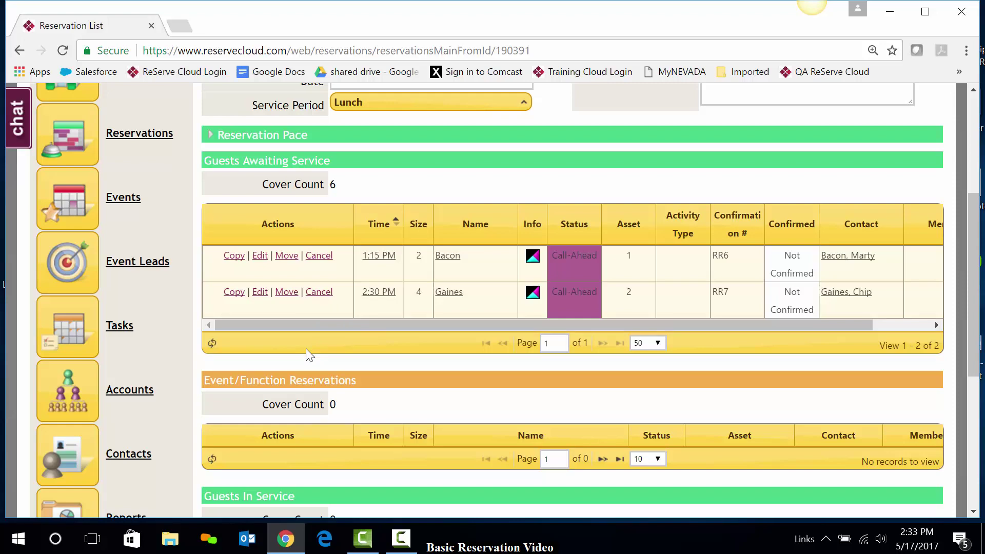
Cancel the 2:30 PM reservation, giving Got Sick as the reason, and save.
{"action": "left_click", "coordinate": [319, 292]}
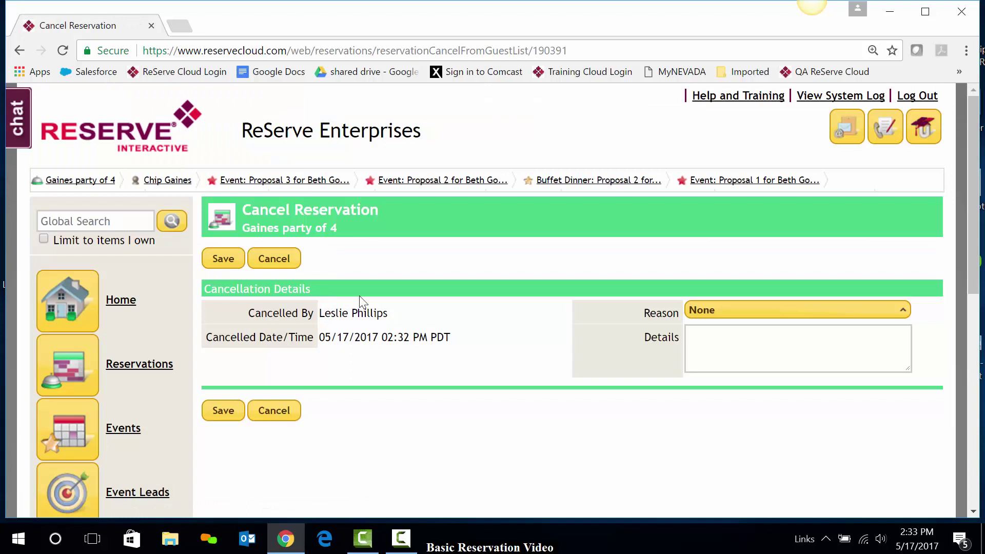
{"action": "left_click", "coordinate": [722, 309]}
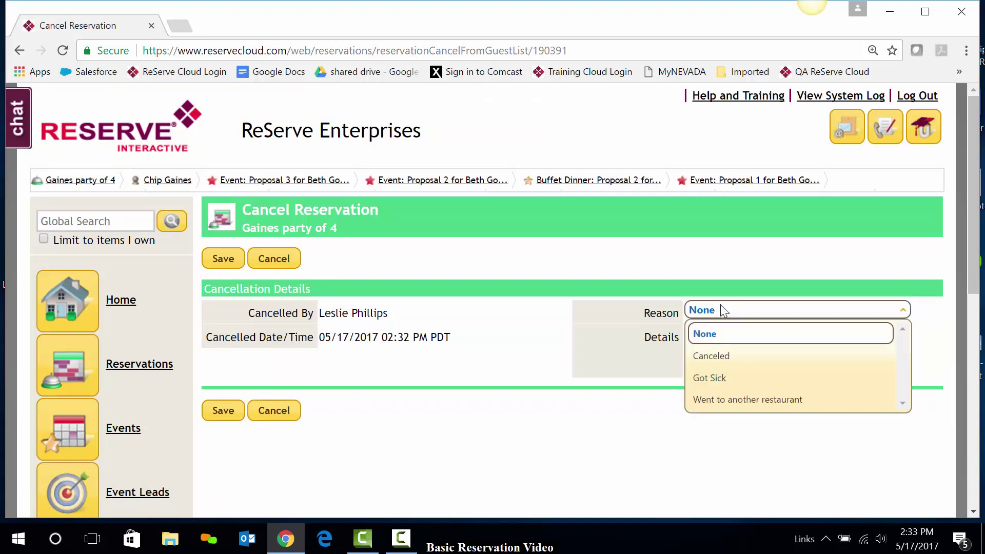
{"action": "left_click", "coordinate": [718, 379]}
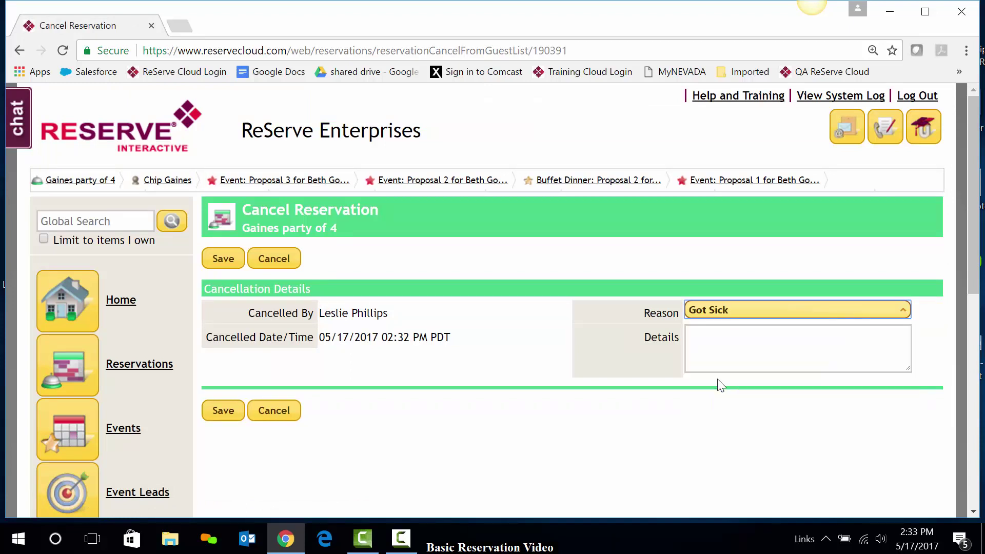
{"action": "left_click", "coordinate": [223, 413]}
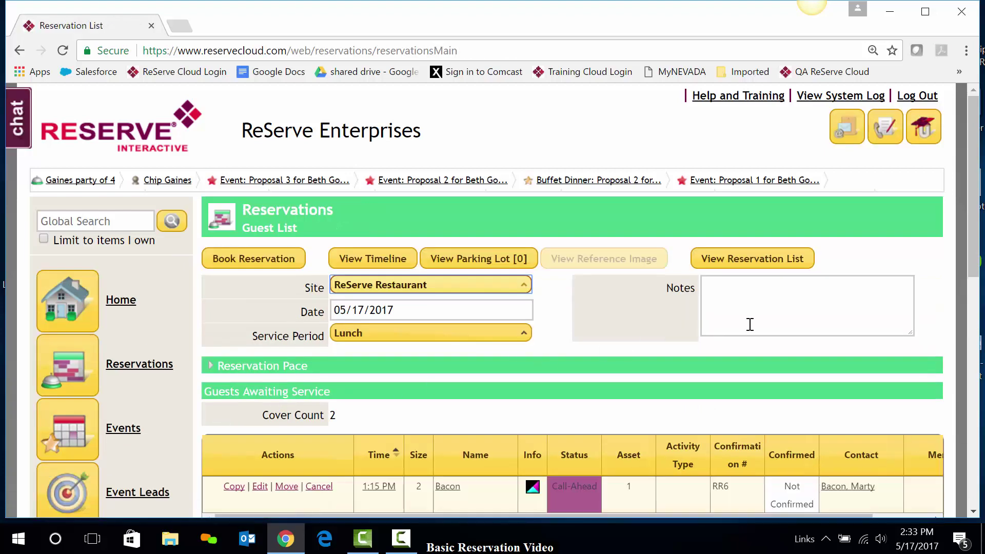
Scroll down to the Guests Served or Cancelled/No Show table showing the cancelled party of 4.
{"action": "scroll", "coordinate": [749, 325], "scroll_direction": "down", "scroll_amount": 3}
{"action": "scroll", "coordinate": [749, 324], "scroll_direction": "down", "scroll_amount": 1}
{"action": "scroll", "coordinate": [749, 325], "scroll_direction": "down", "scroll_amount": 5}
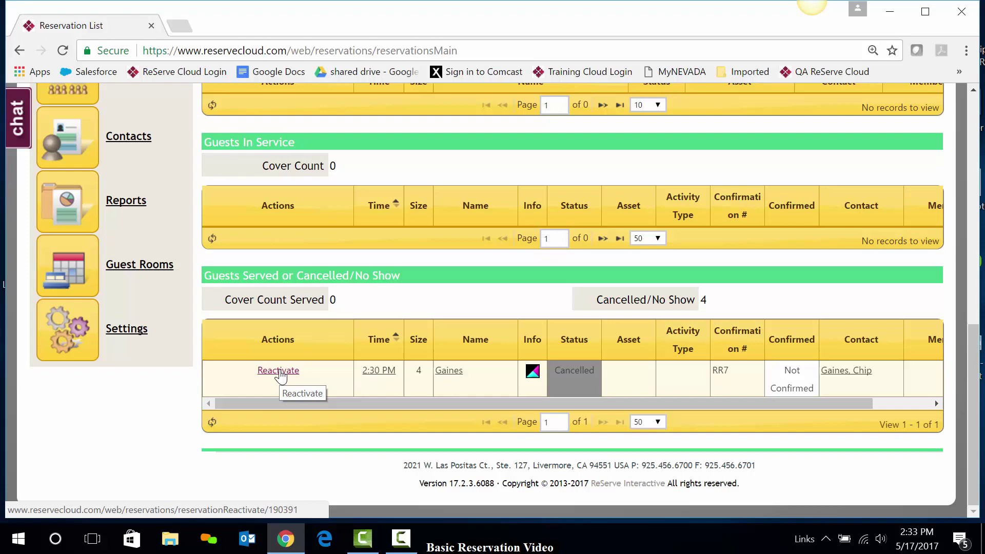
Reactivate the cancelled reservation into the available 2:30 PM slot.
{"action": "left_click", "coordinate": [279, 371]}
{"action": "scroll", "coordinate": [647, 314], "scroll_direction": "down", "scroll_amount": 1}
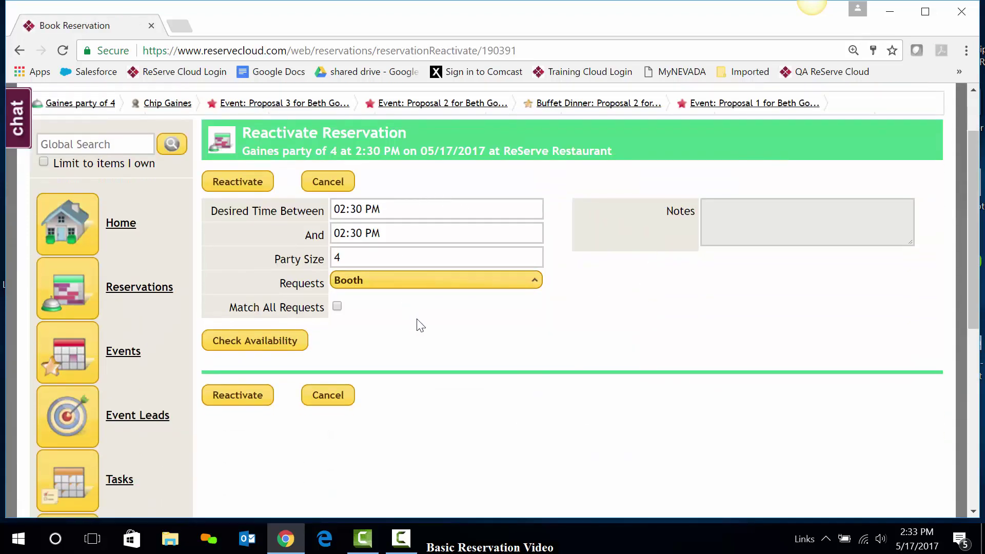
{"action": "left_click", "coordinate": [251, 345]}
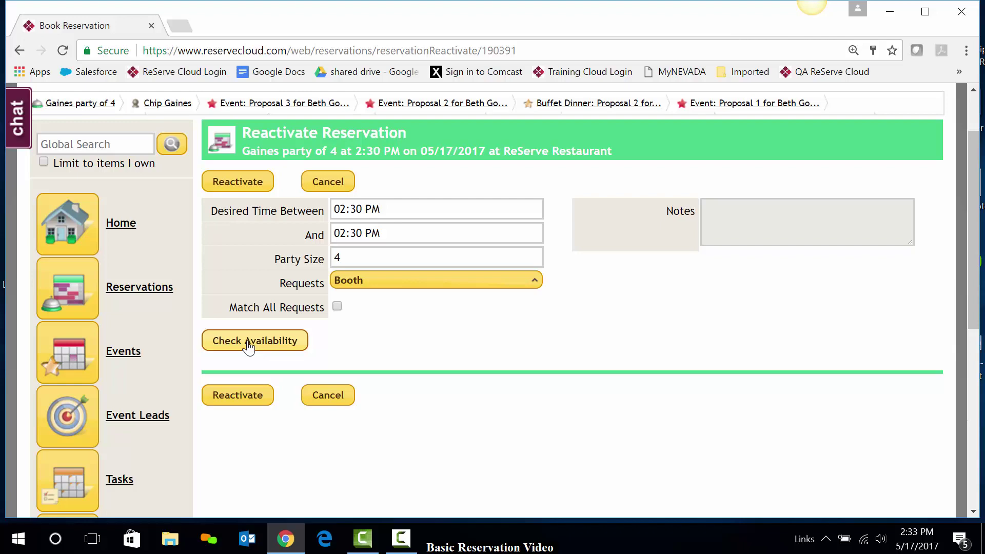
{"action": "scroll", "coordinate": [187, 355], "scroll_direction": "down", "scroll_amount": 3}
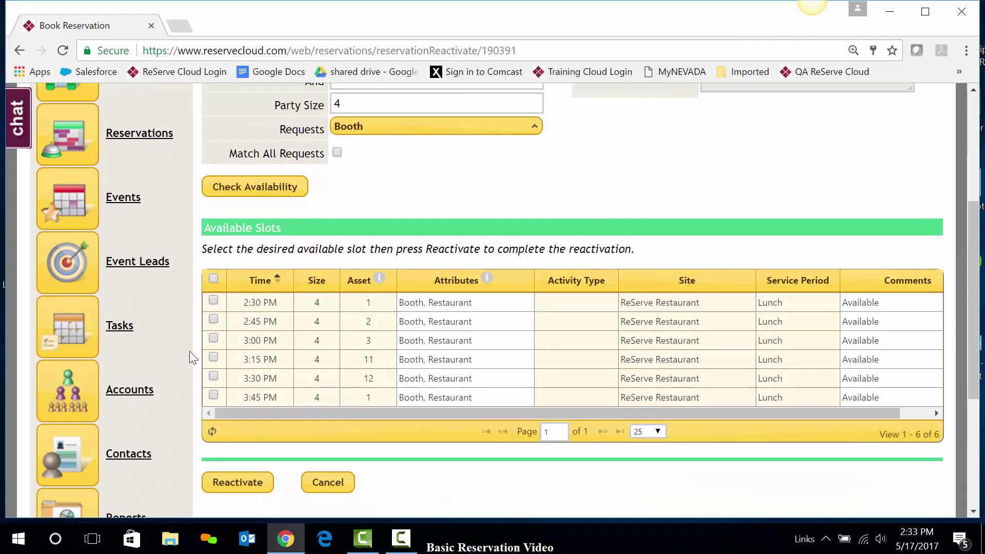
{"action": "left_click", "coordinate": [214, 299]}
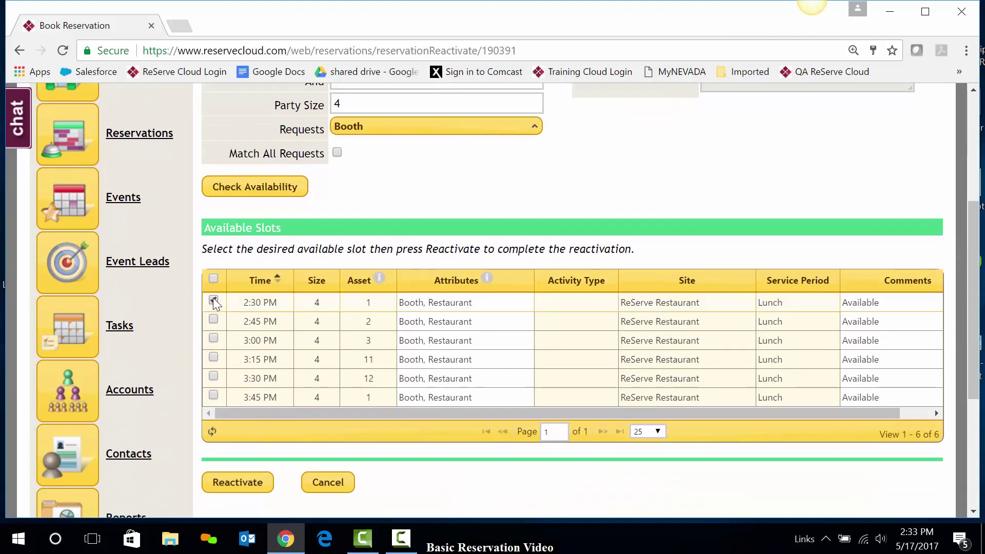
{"action": "left_click", "coordinate": [235, 484]}
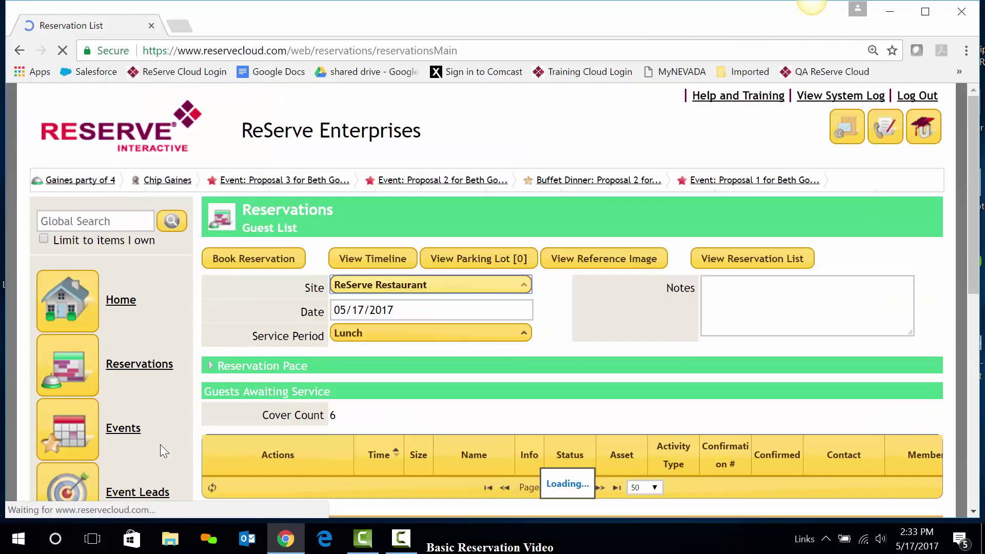
Scroll the Reservation List to confirm the 2:30 PM party of 4 appears as Call-Ahead (RR7).
{"action": "scroll", "coordinate": [160, 444], "scroll_direction": "down", "scroll_amount": 5}
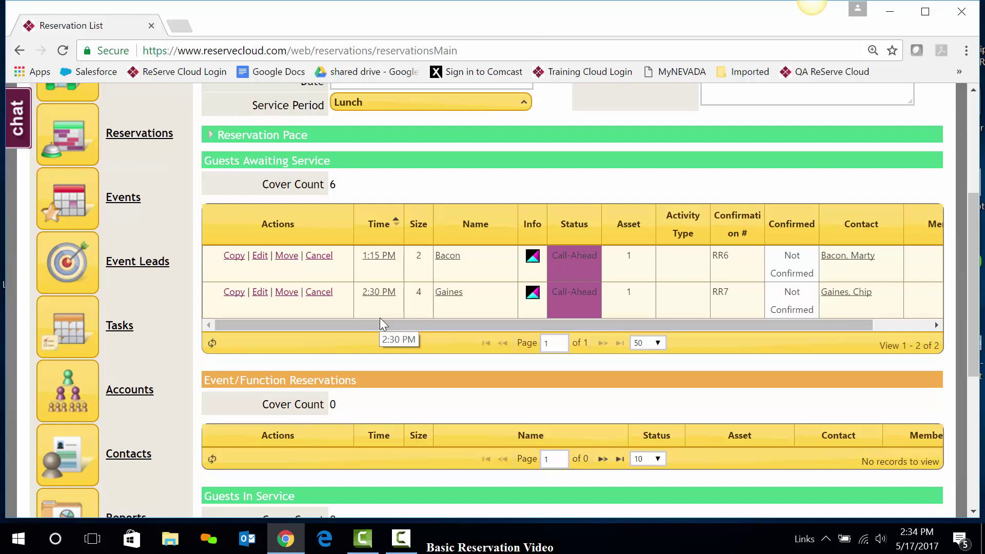
{"action": "scroll", "coordinate": [379, 318], "scroll_direction": "up", "scroll_amount": 3}
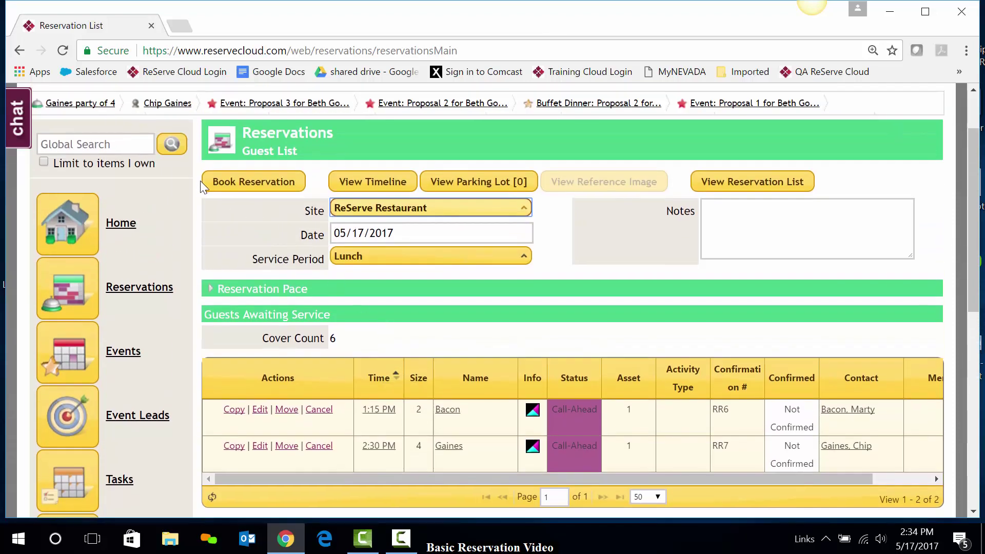
{"action": "scroll", "coordinate": [177, 313], "scroll_direction": "down", "scroll_amount": 2}
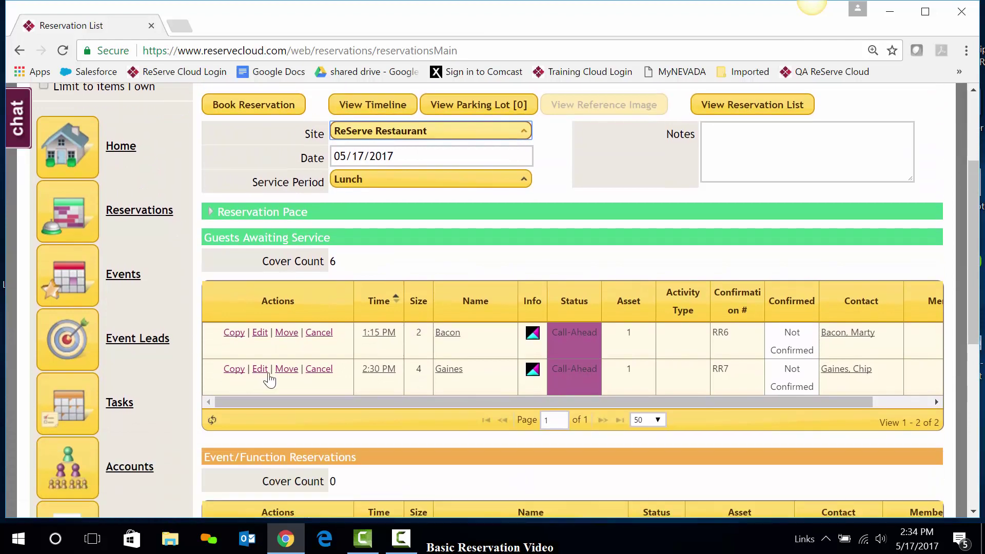